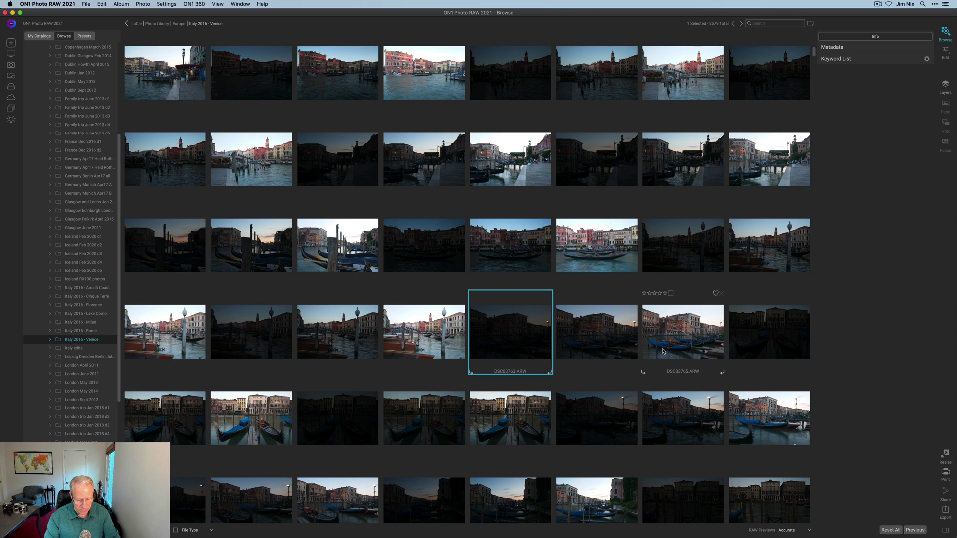
# Step: Select all three bracketed gondola exposures to merge them in Create HDR
pyautogui.keyDown('shift'); pyautogui.click(674, 338); pyautogui.keyUp('shift')
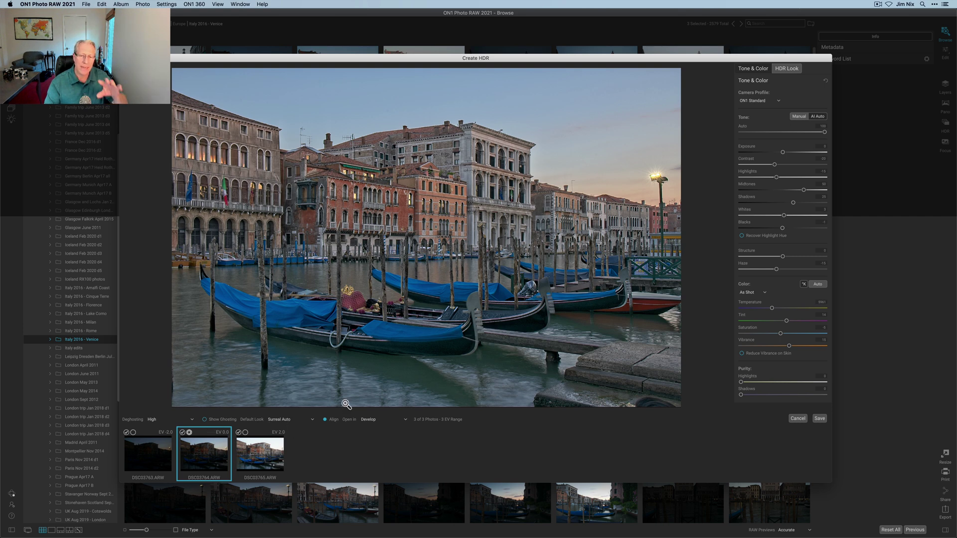
# Step: Change the Create HDR Default Look from Surreal Auto to Natural
pyautogui.click(288, 420)
pyautogui.click(285, 429)
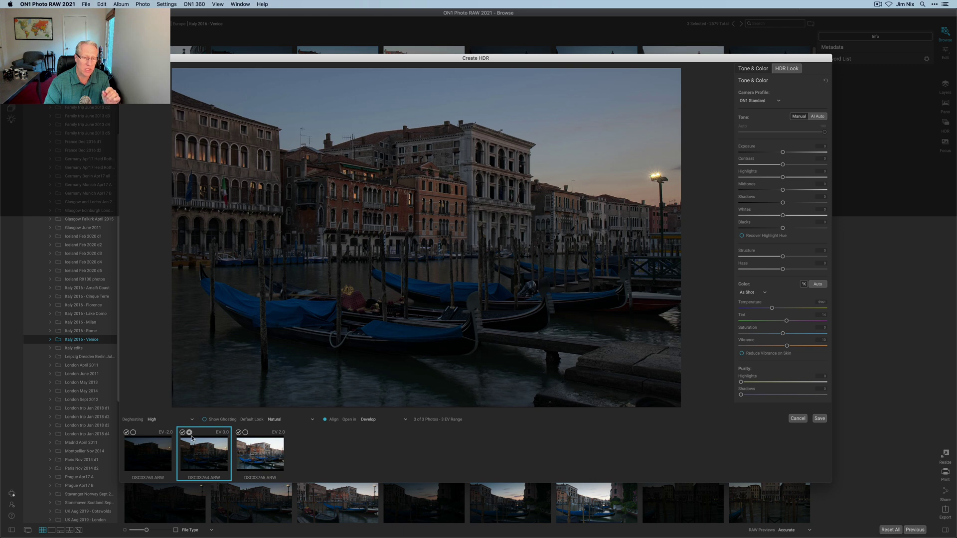
# Step: Try each bracket as EV reference, ending on the middle frame, and toggle bracket inclusion
pyautogui.click(133, 433)
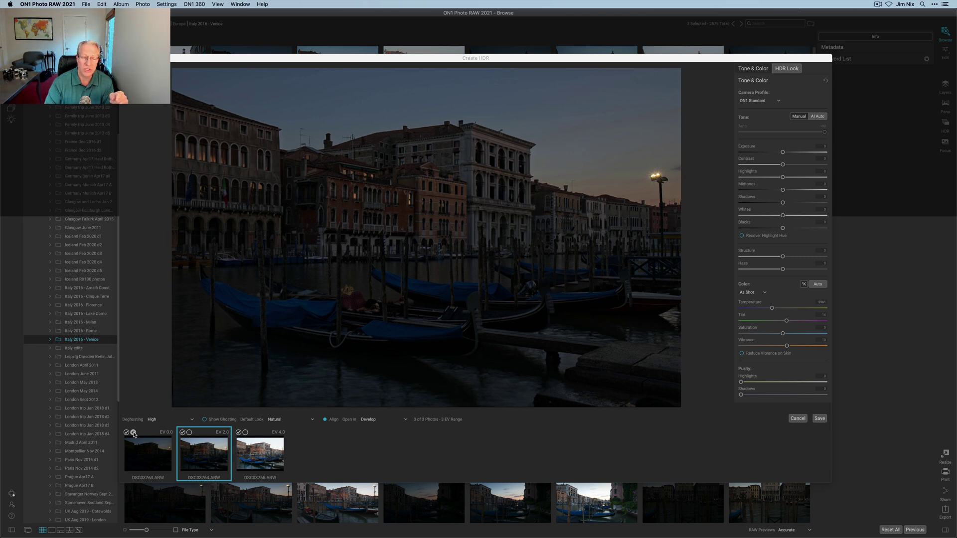
pyautogui.click(245, 433)
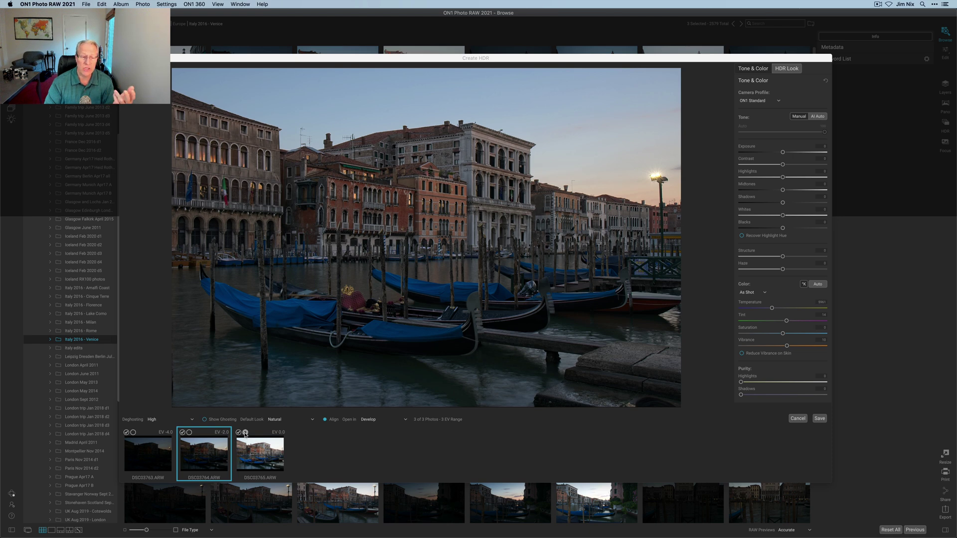
pyautogui.click(189, 433)
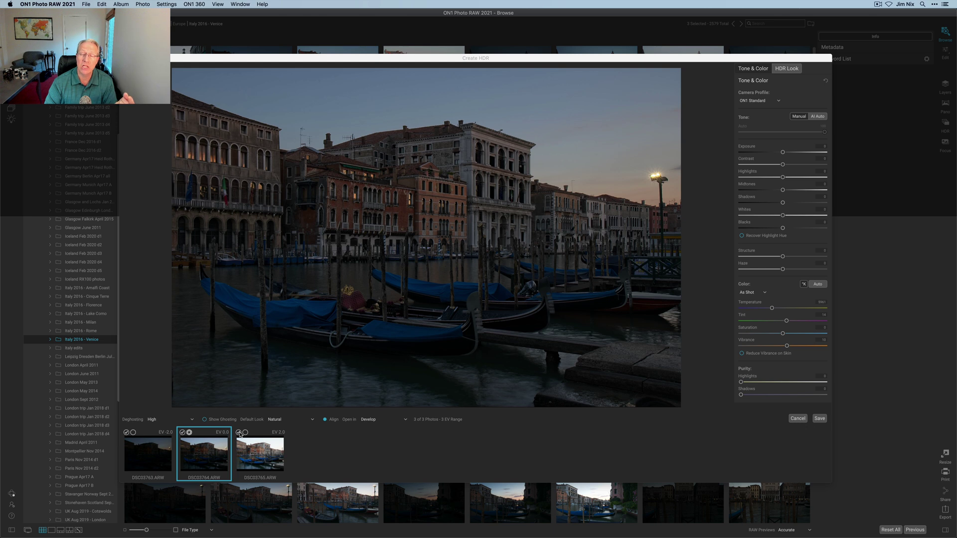
pyautogui.click(126, 432)
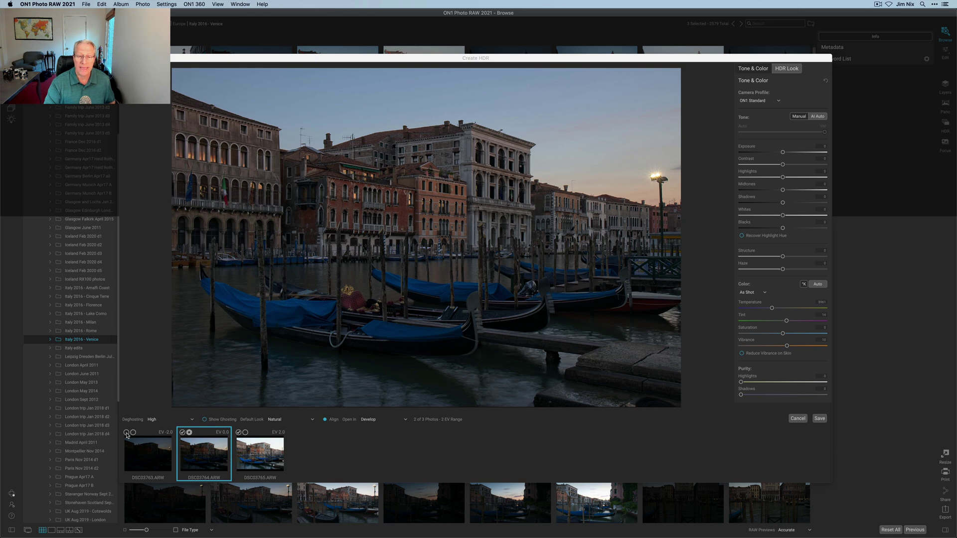
pyautogui.click(127, 433)
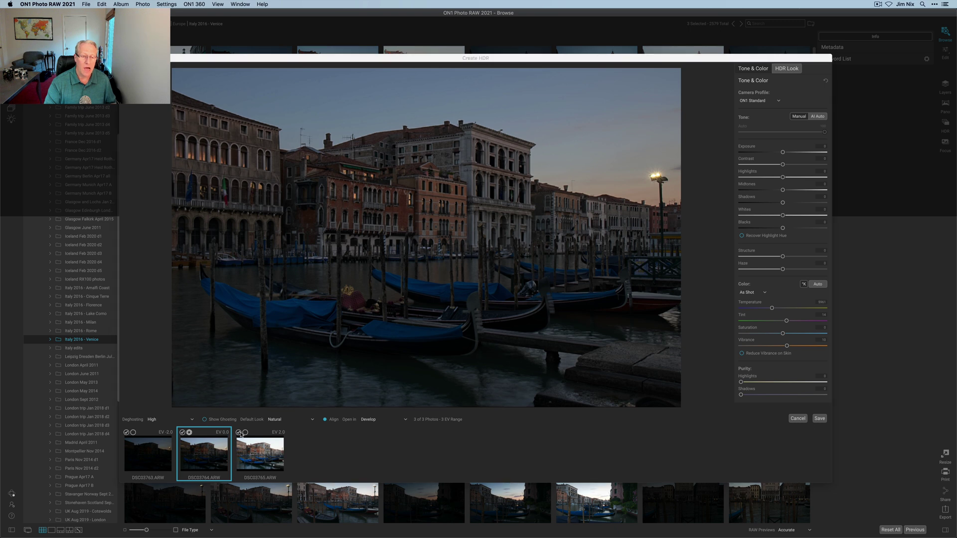
pyautogui.click(239, 433)
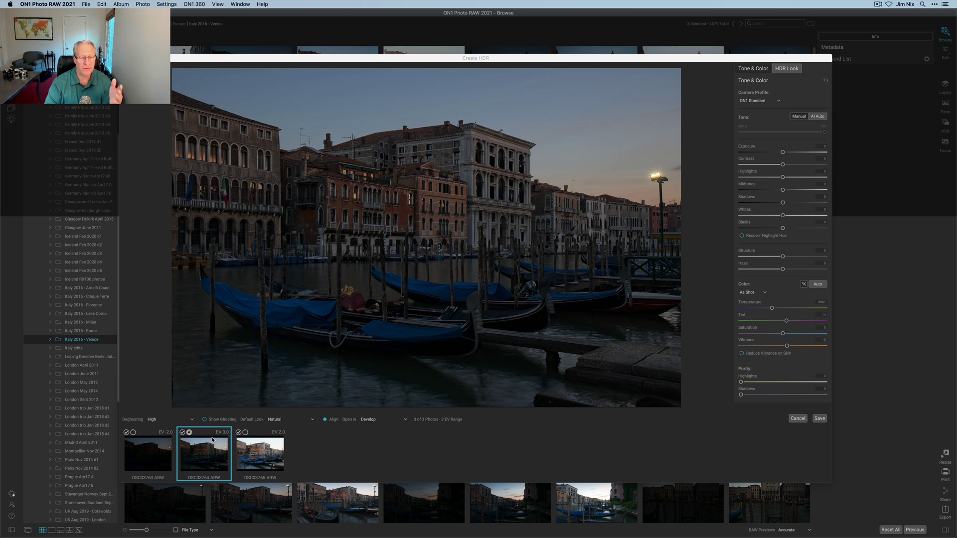
pyautogui.click(156, 421)
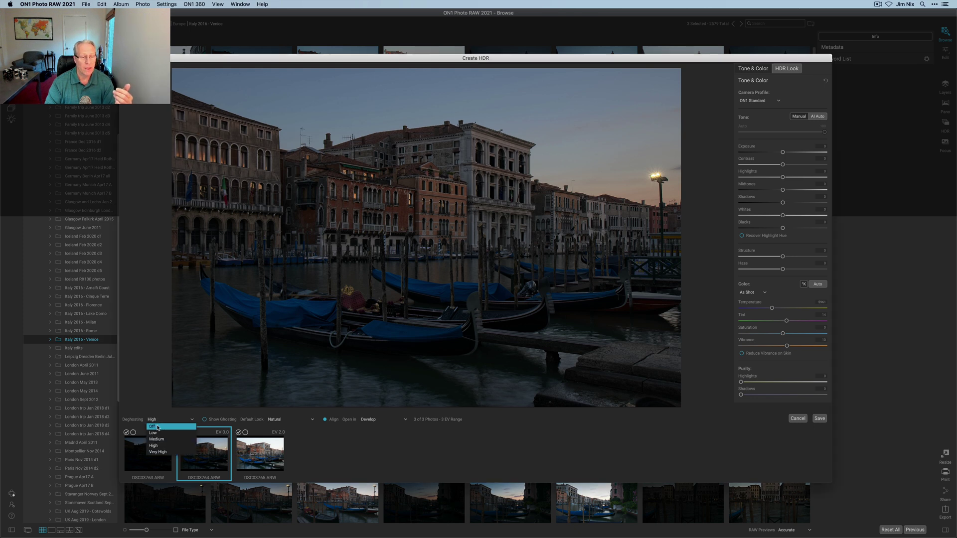
pyautogui.click(157, 428)
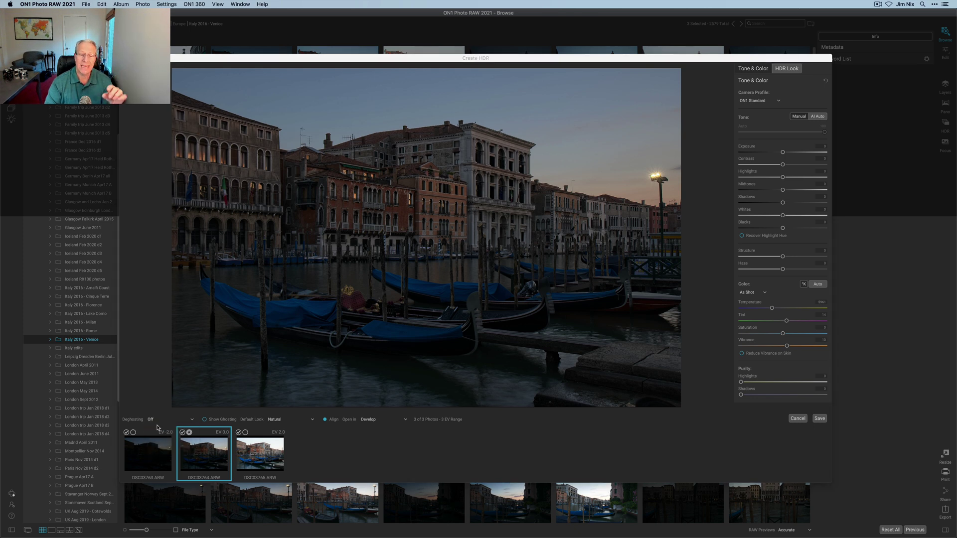
pyautogui.click(158, 422)
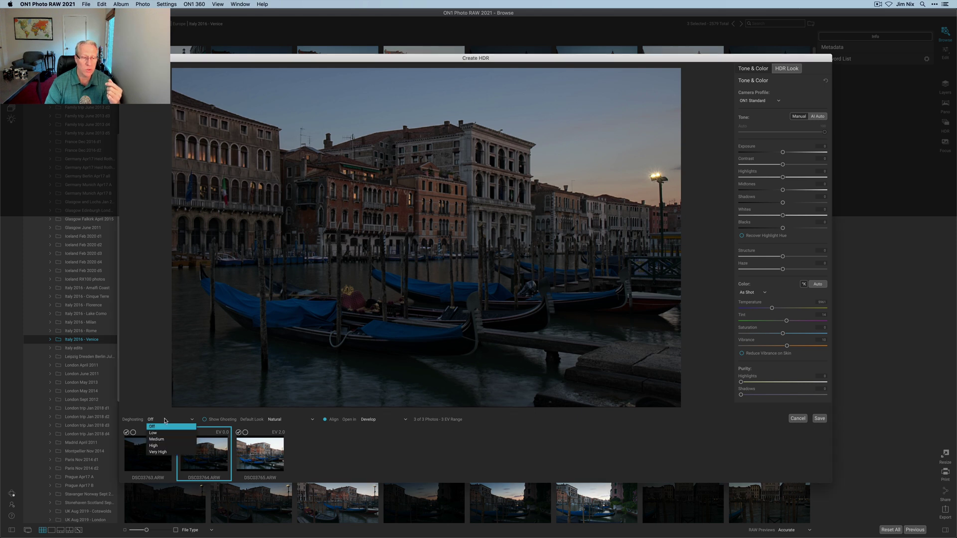
pyautogui.click(162, 446)
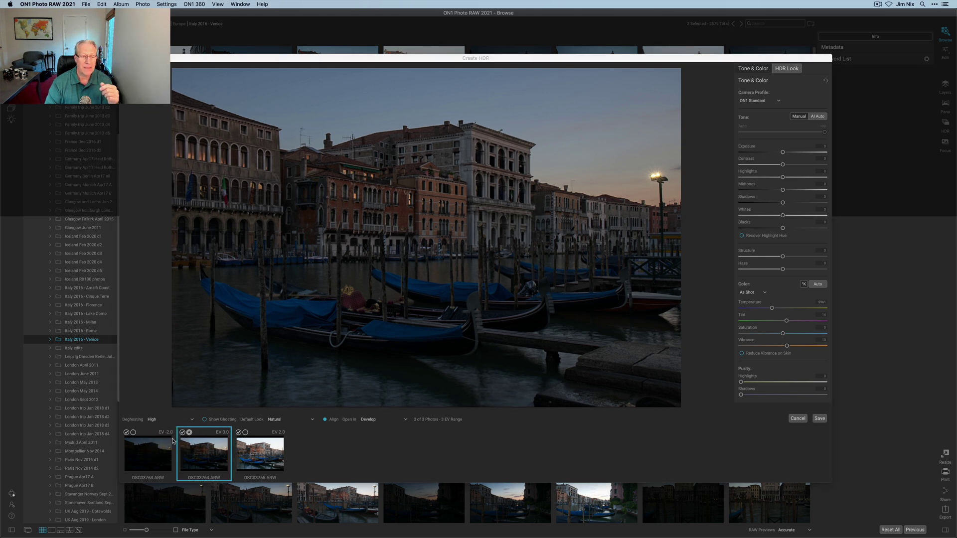
pyautogui.click(204, 420)
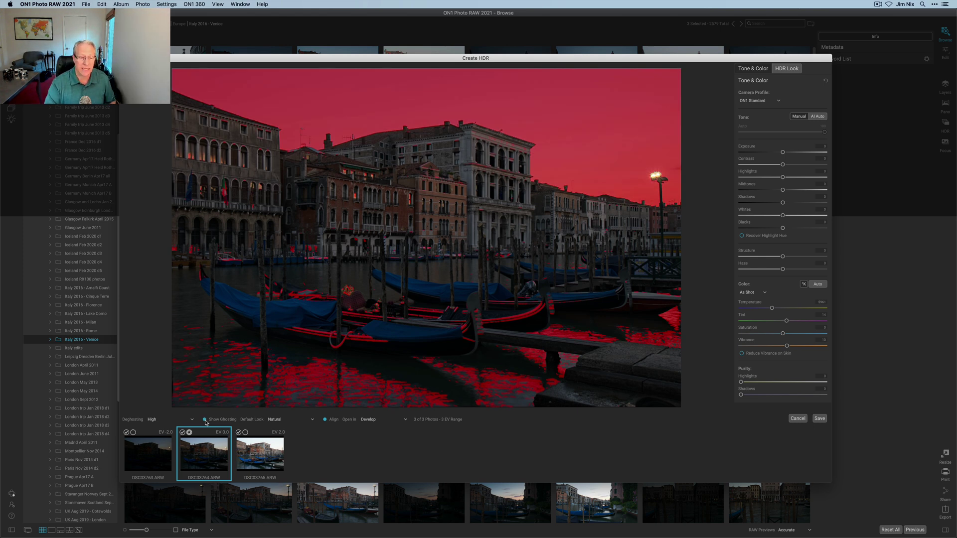
pyautogui.click(159, 422)
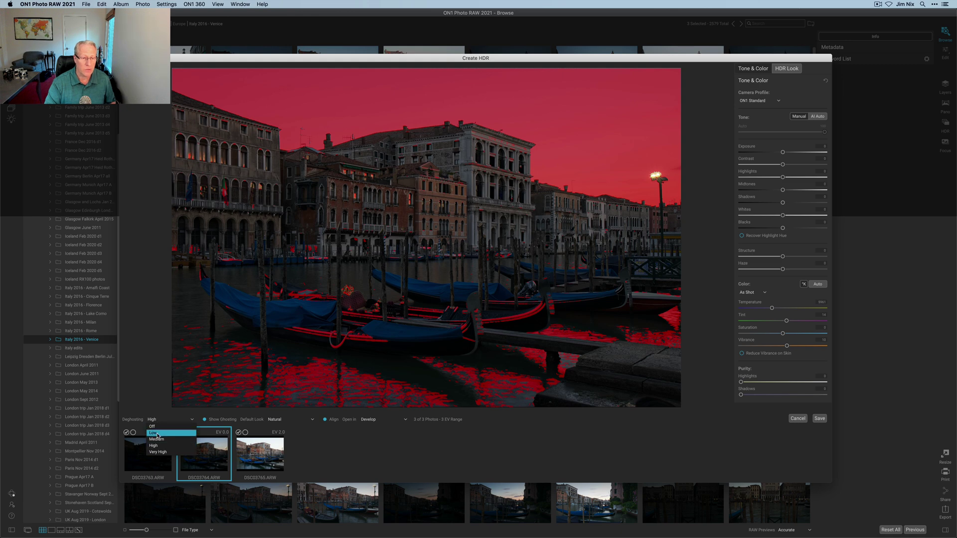
pyautogui.click(158, 433)
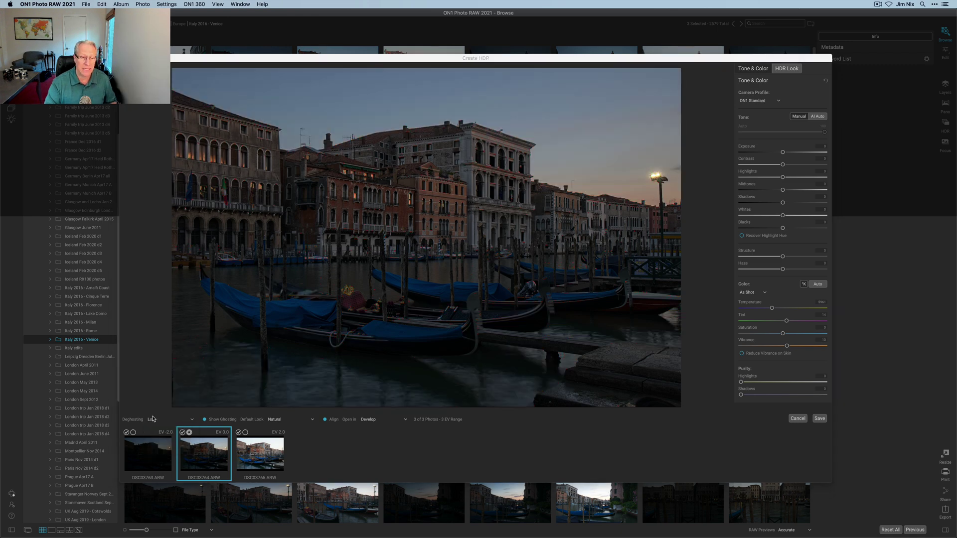
pyautogui.click(154, 421)
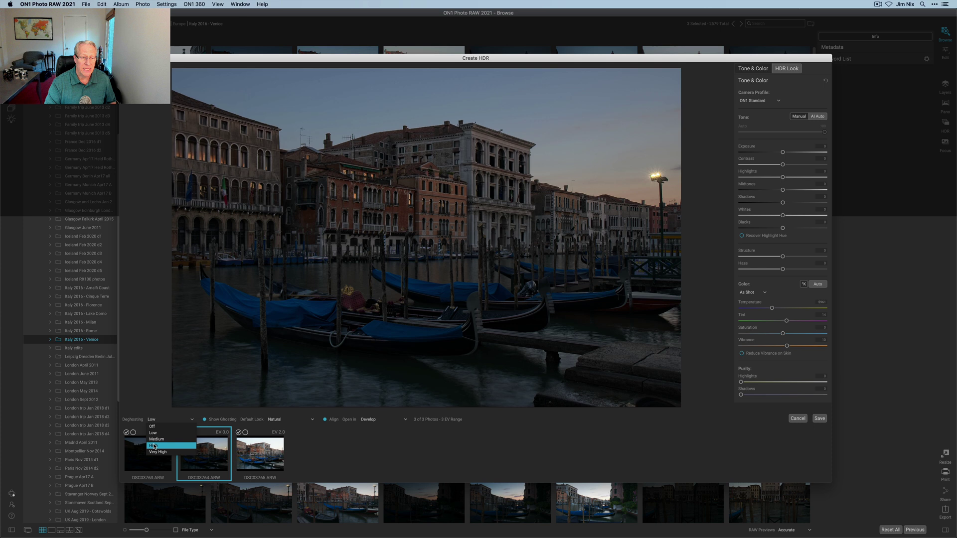
pyautogui.click(154, 446)
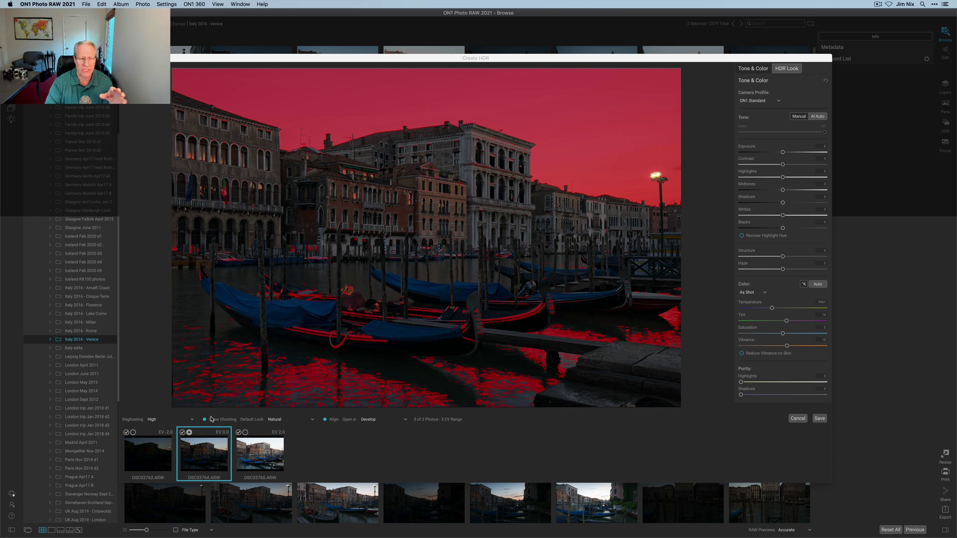
pyautogui.click(205, 420)
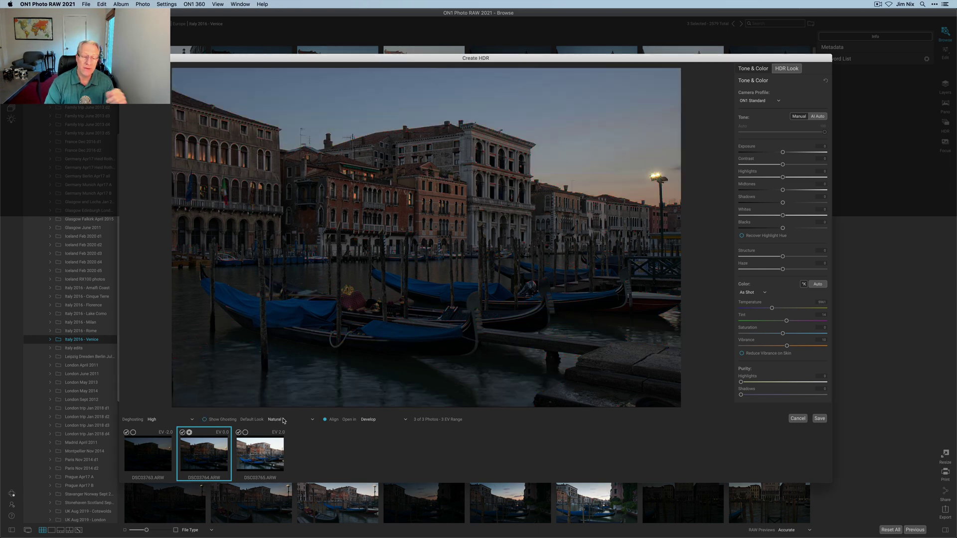
# Step: Compare the Natural Auto, Surreal and Surreal Auto looks, settling on Natural Auto
pyautogui.click(279, 422)
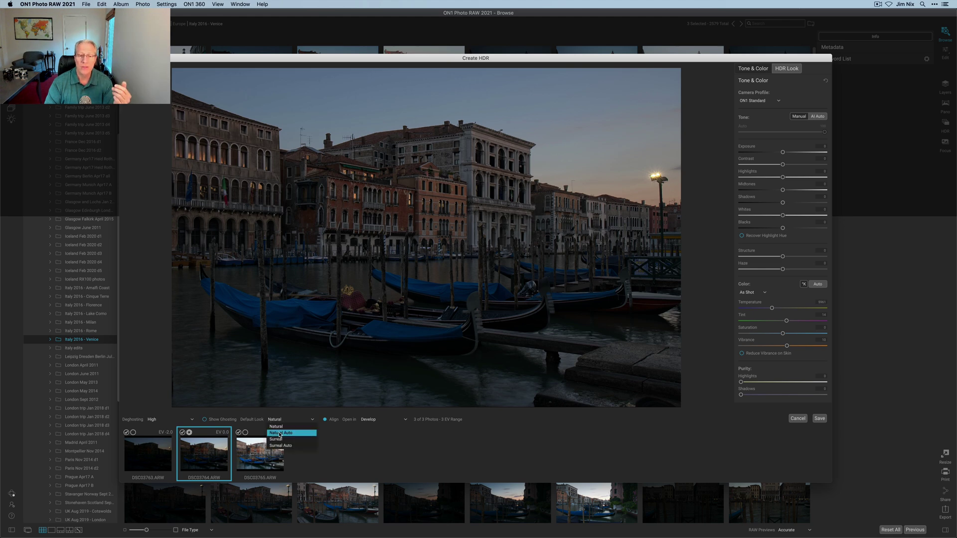
pyautogui.click(279, 433)
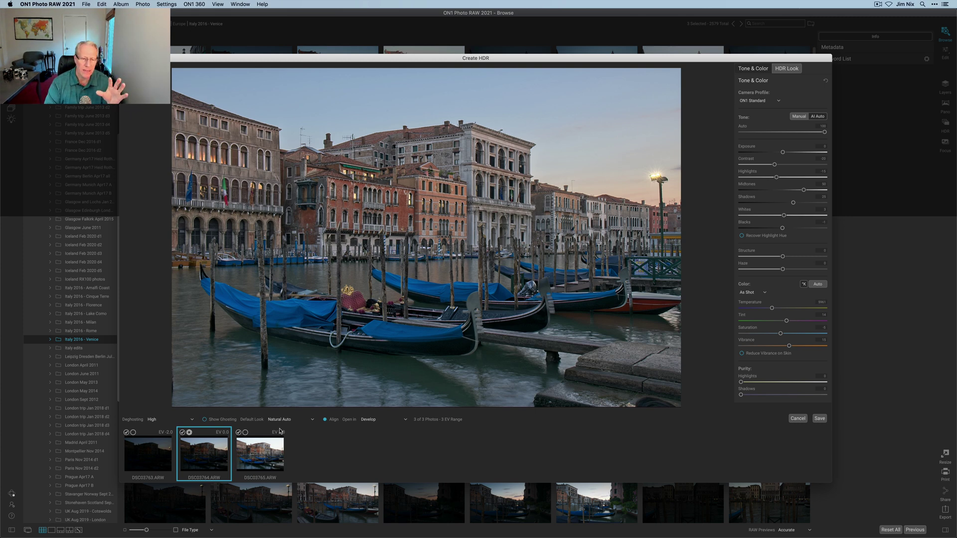
pyautogui.click(280, 420)
pyautogui.click(286, 440)
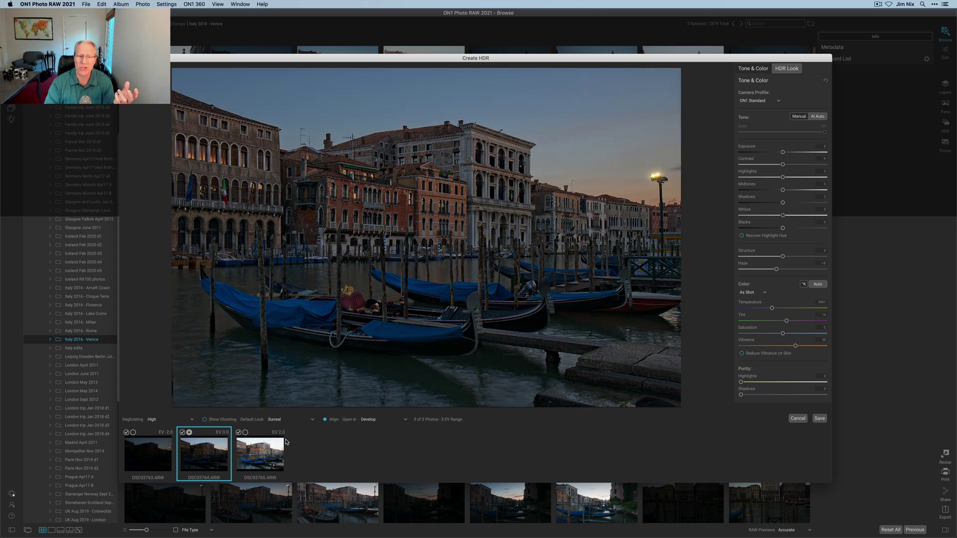
pyautogui.click(281, 420)
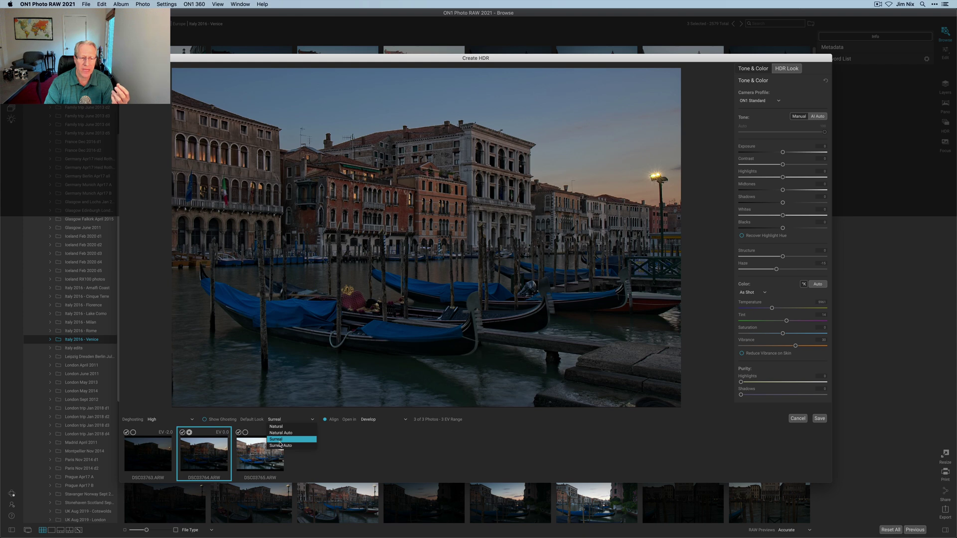
pyautogui.click(280, 446)
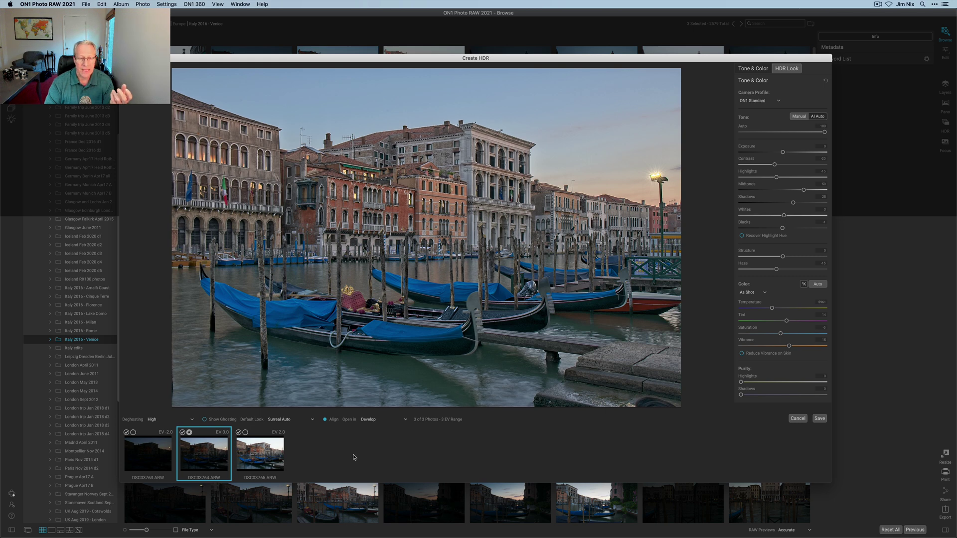
pyautogui.click(291, 420)
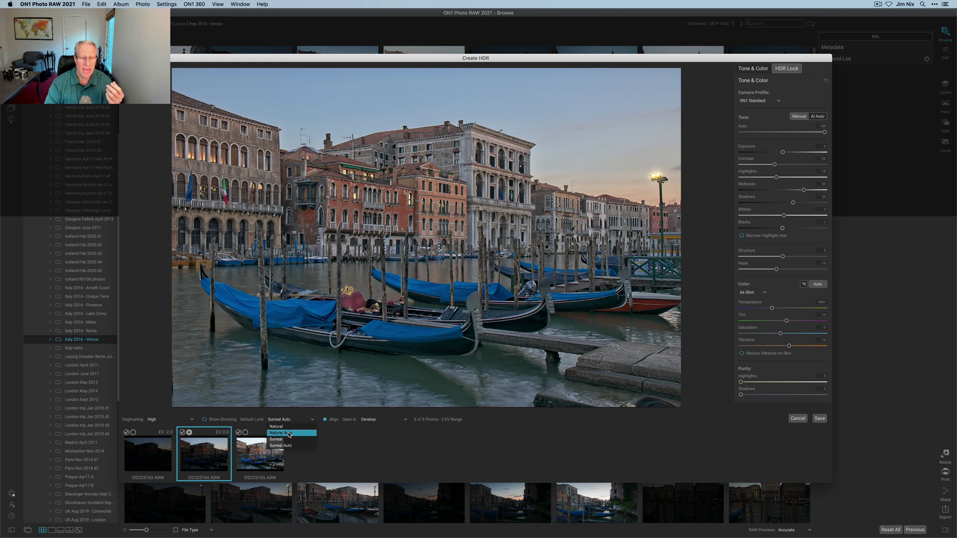
pyautogui.click(290, 434)
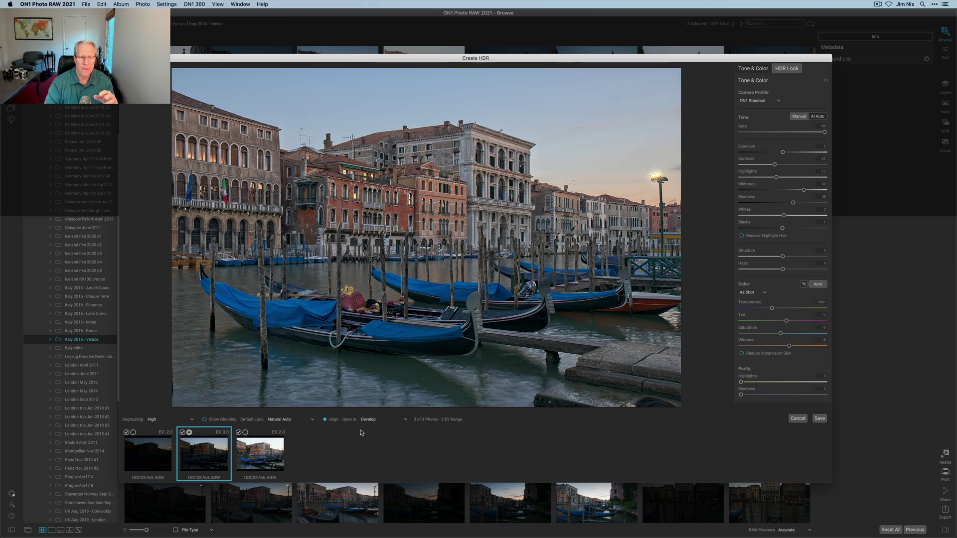
# Step: Toggle bracket alignment off and back on, and set Open In to Effects
pyautogui.click(325, 421)
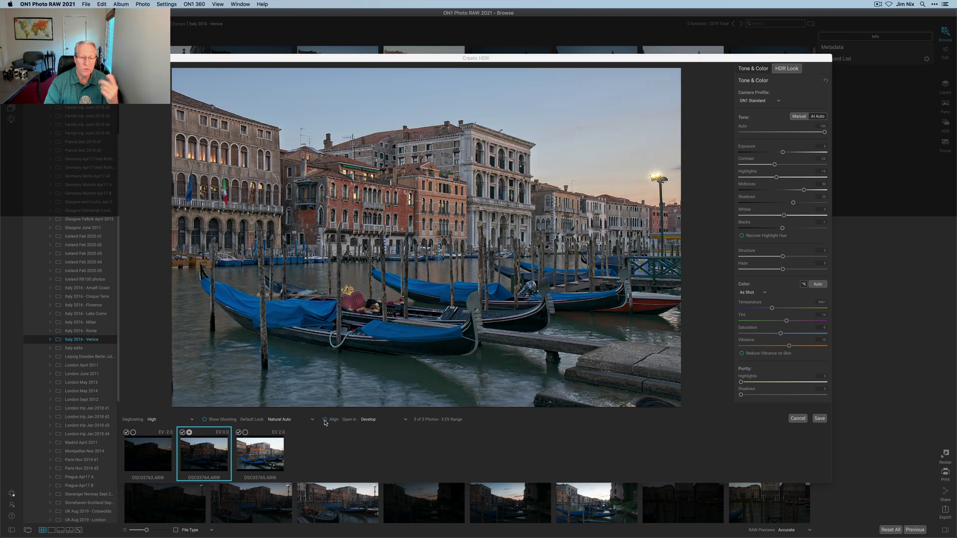
pyautogui.click(325, 420)
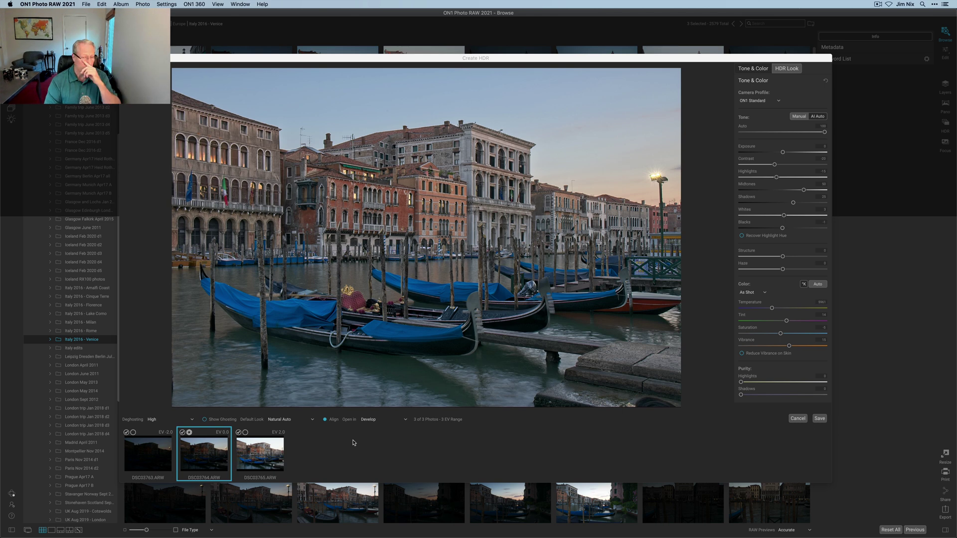
pyautogui.click(406, 420)
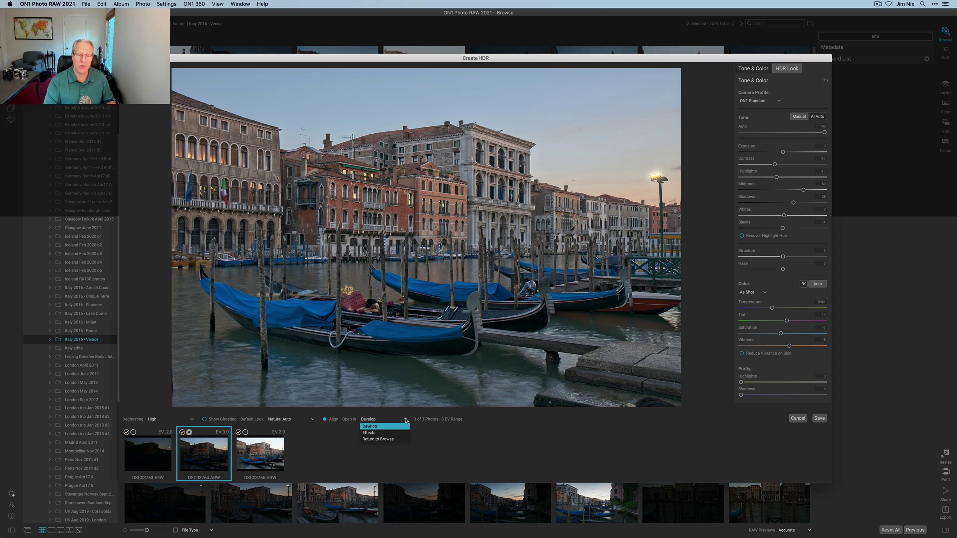
pyautogui.click(383, 434)
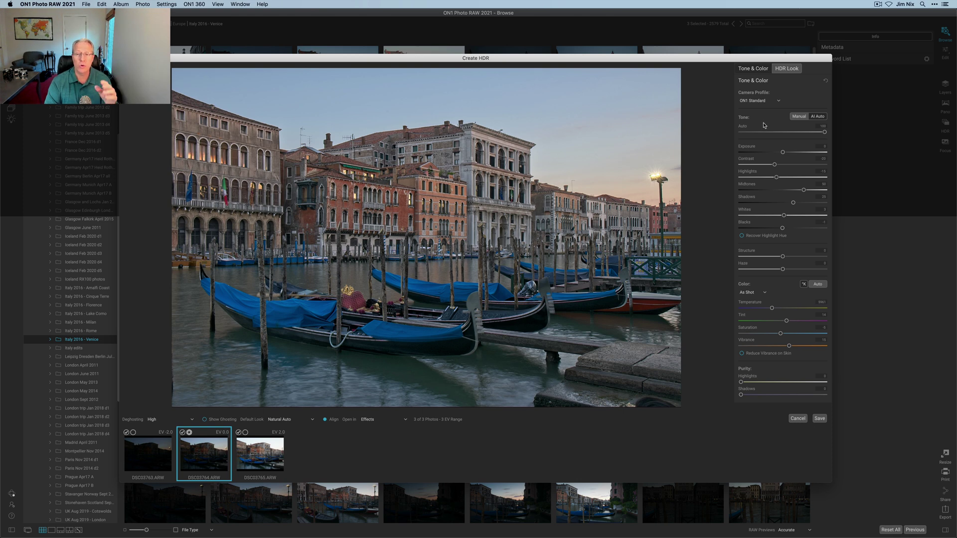
# Step: Keep the ON1 Standard camera profile and raise Exposure to 0.29
pyautogui.click(772, 101)
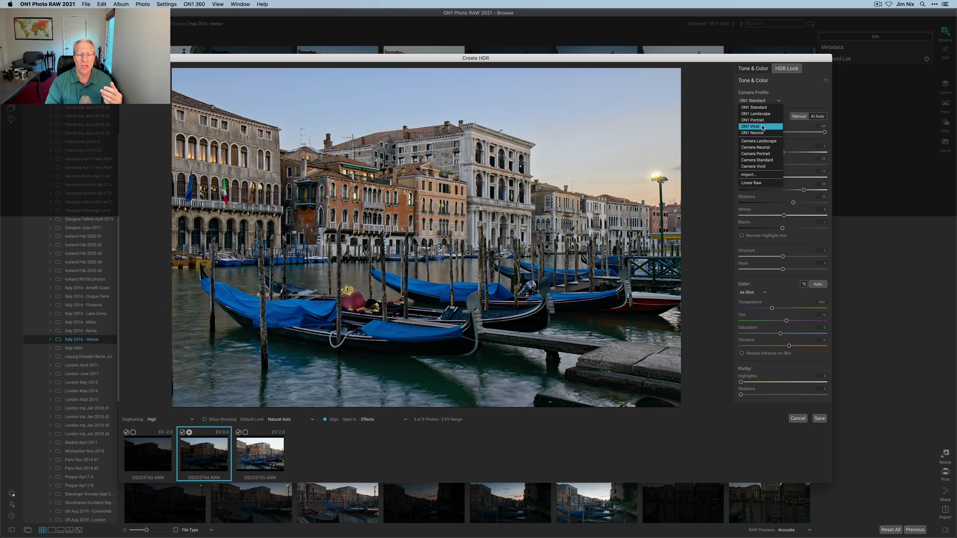
pyautogui.click(756, 108)
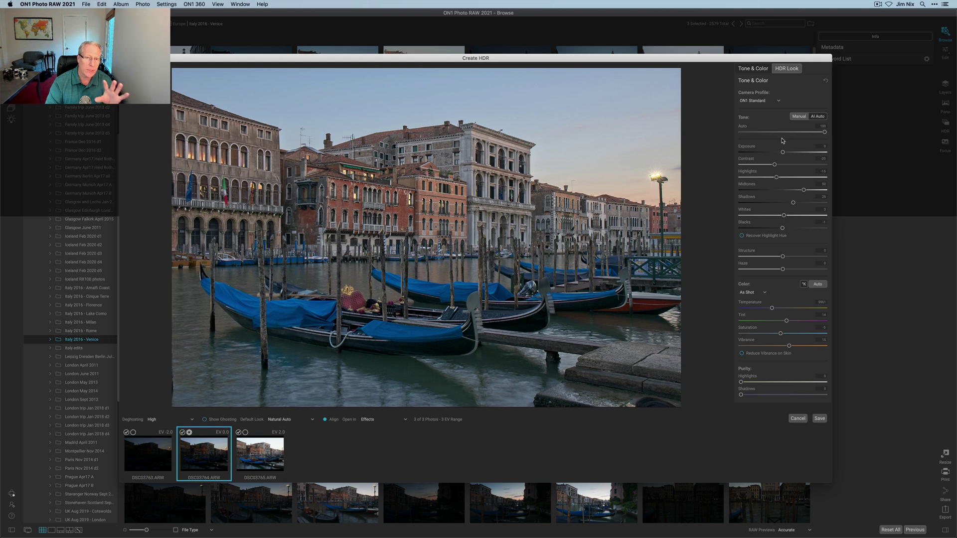
pyautogui.moveTo(784, 154)
pyautogui.mouseDown()
pyautogui.moveTo(766, 179)
pyautogui.moveTo(783, 166)
pyautogui.mouseUp()
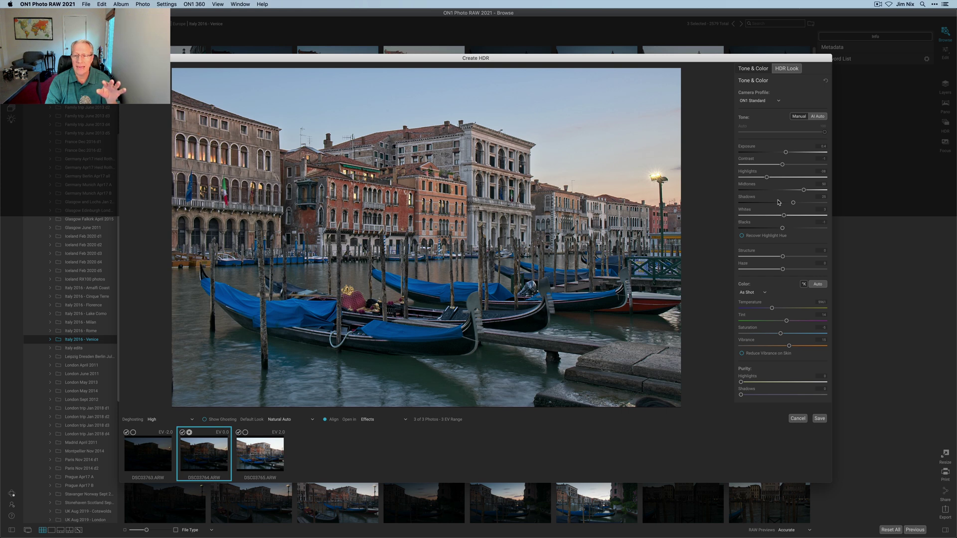
# Step: Raise Shadows to 33 and Structure to 10, nudge Temperature, and lift Tint to 24
pyautogui.moveTo(794, 202); pyautogui.dragTo(796, 203)
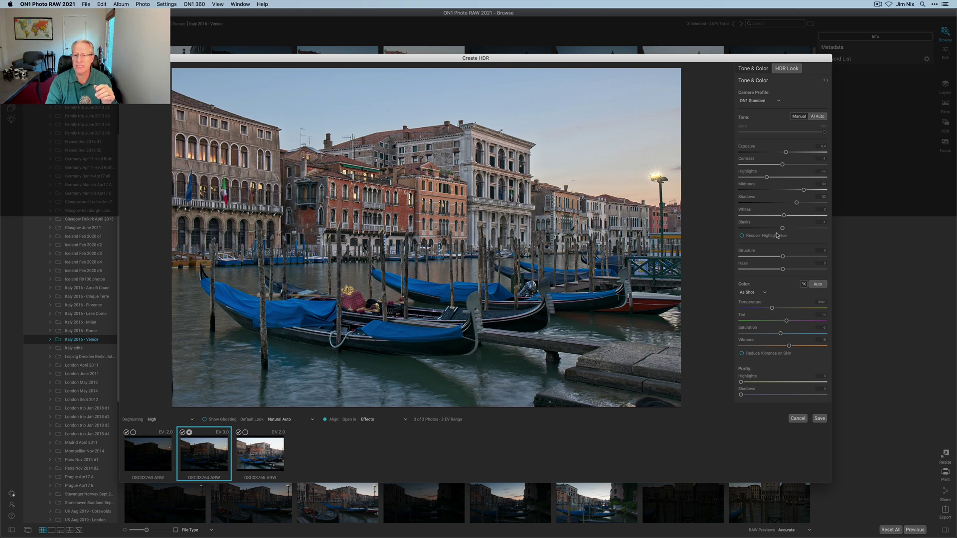
pyautogui.moveTo(783, 256); pyautogui.dragTo(788, 259)
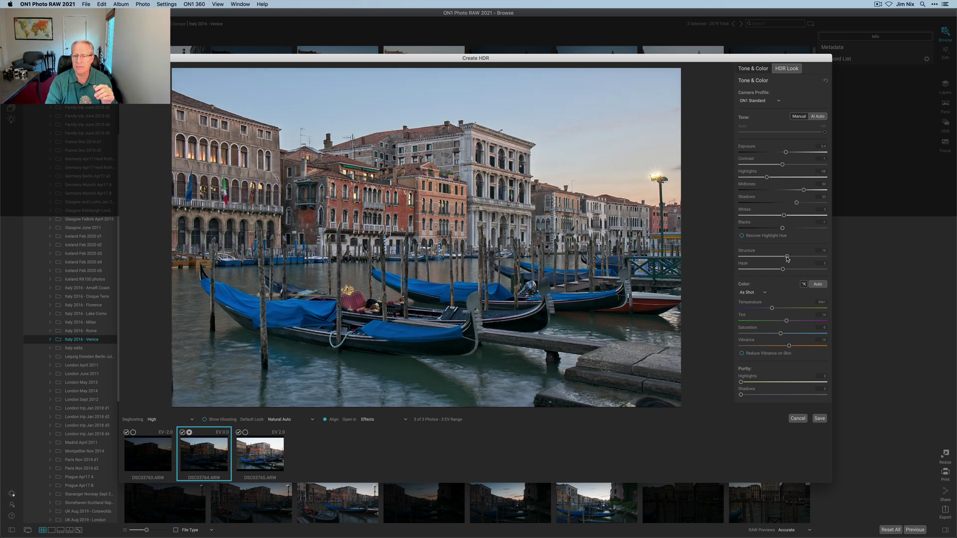
pyautogui.moveTo(772, 309); pyautogui.dragTo(770, 310)
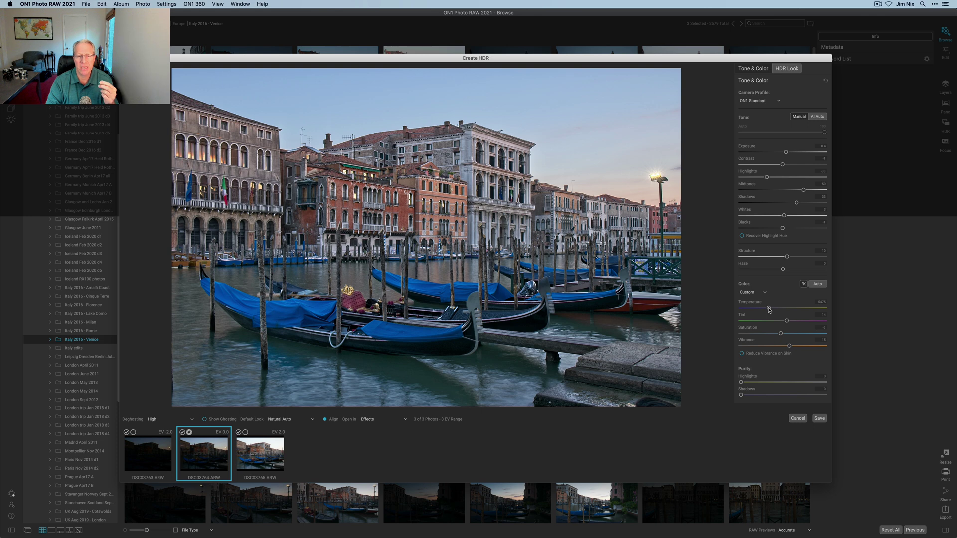
pyautogui.moveTo(787, 320); pyautogui.dragTo(793, 346)
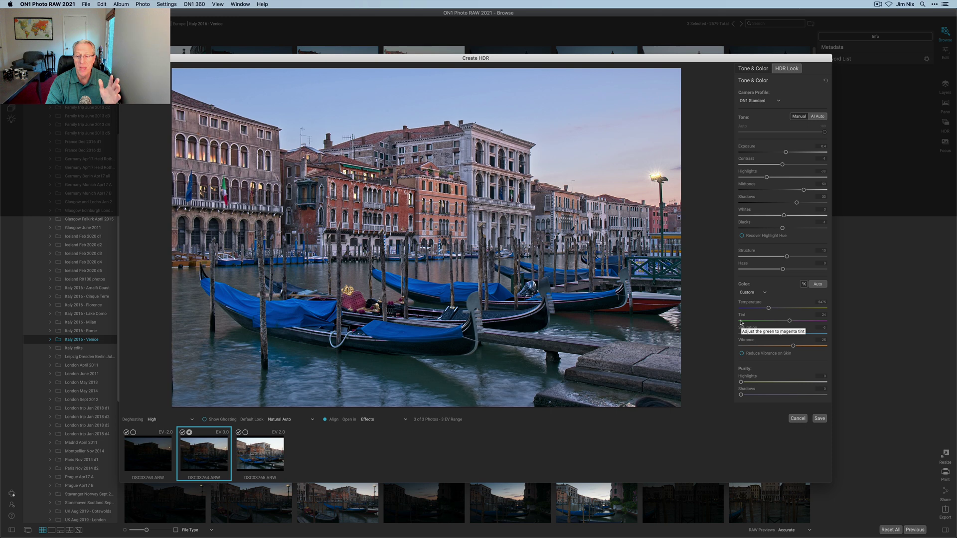
# Step: Save the HDR merge, then hide and reshow the HDR Look filter to compare
pyautogui.click(820, 419)
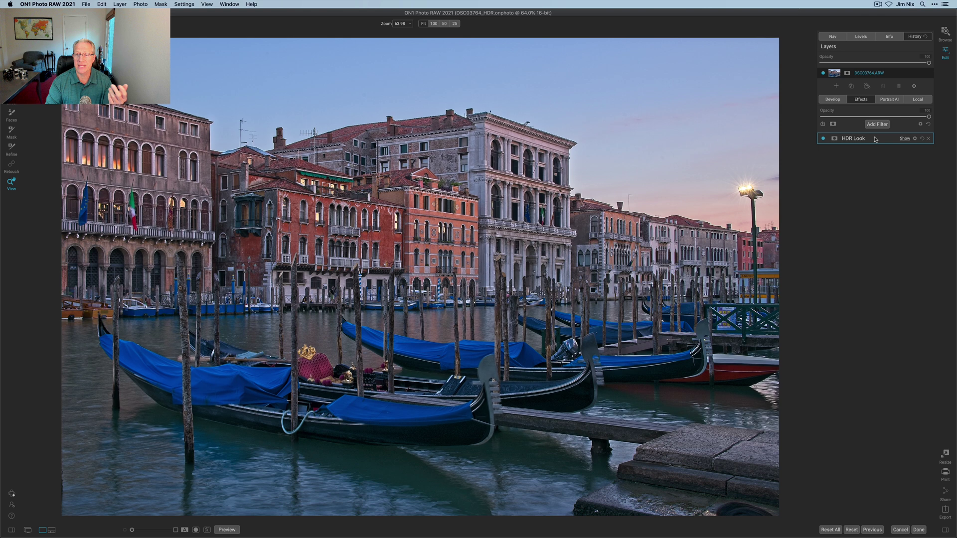
pyautogui.click(824, 139)
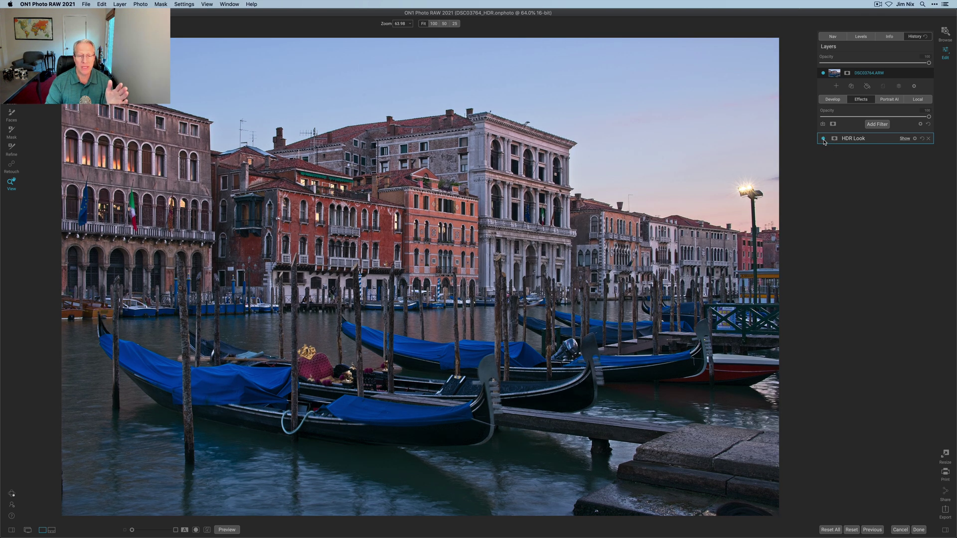
pyautogui.click(823, 139)
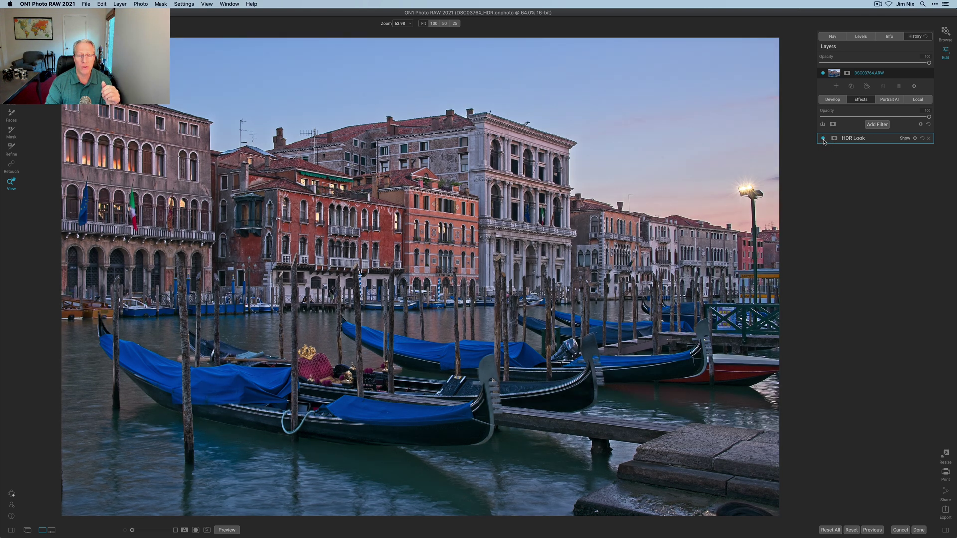
# Step: Add a Sunshine filter and raise its Warmth to about 17
pyautogui.click(874, 126)
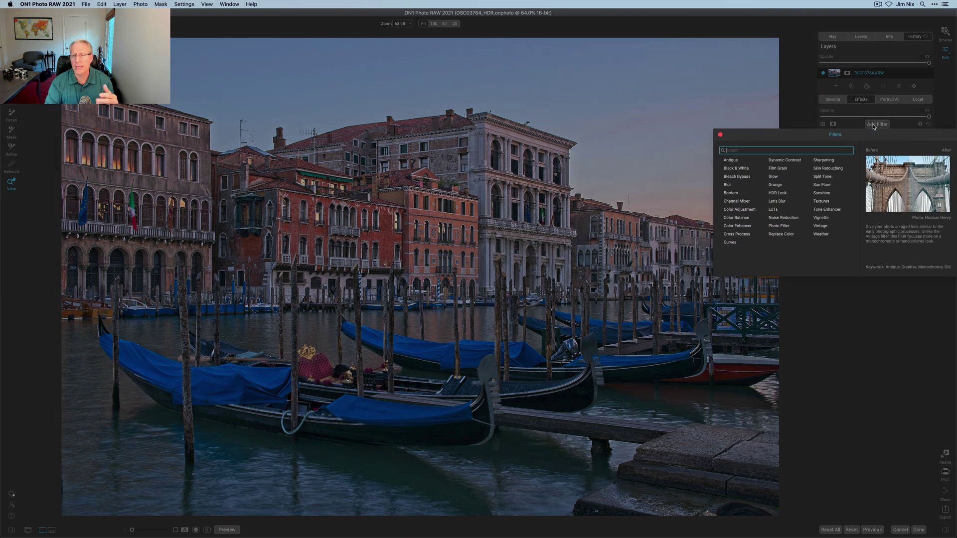
pyautogui.click(873, 126)
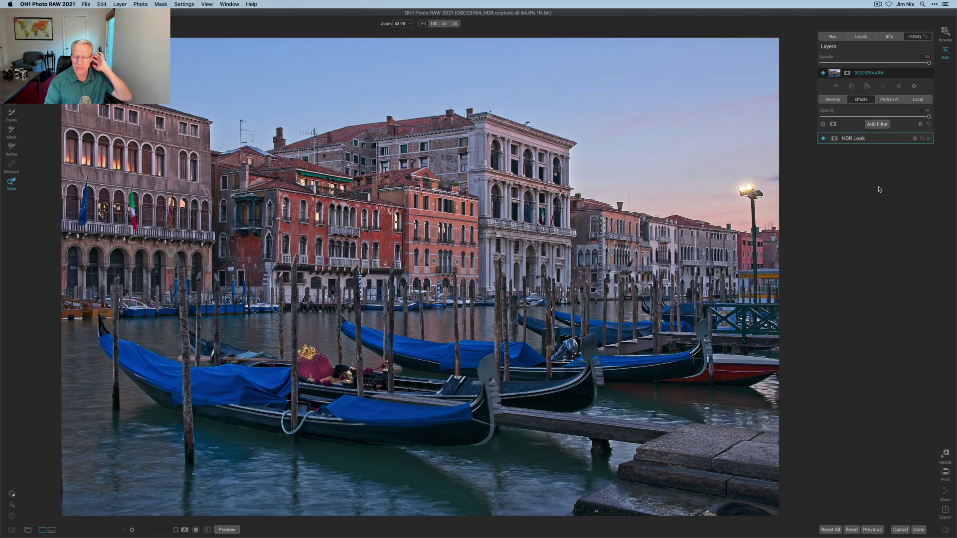
pyautogui.click(879, 127)
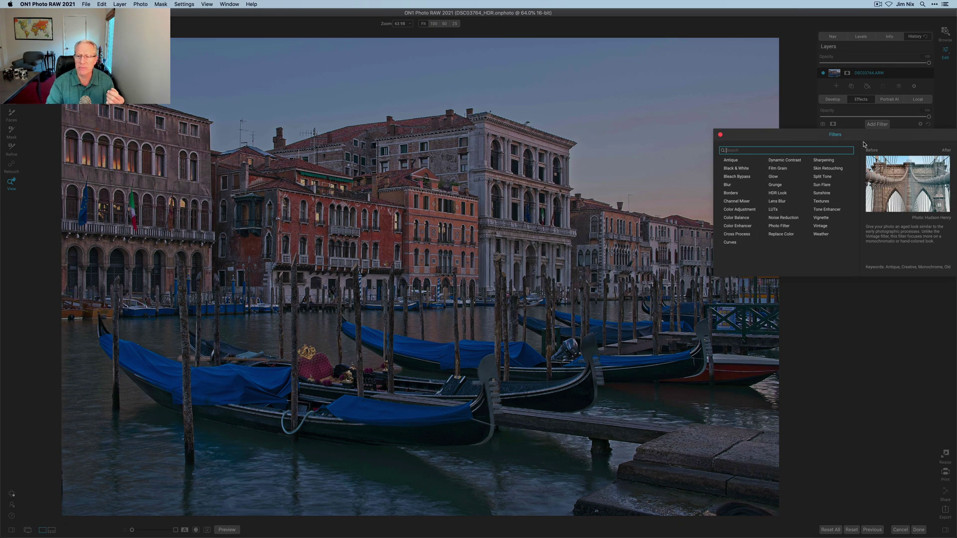
pyautogui.click(822, 193)
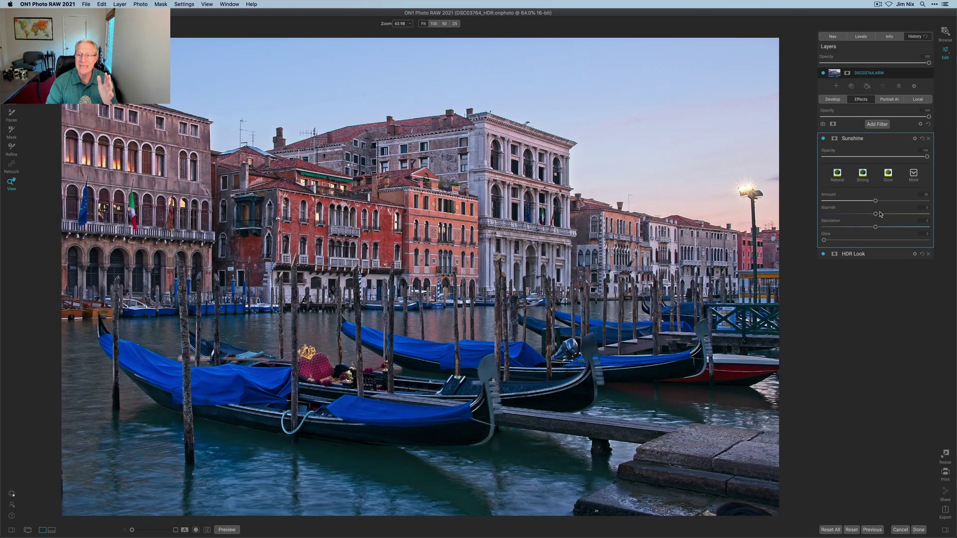
pyautogui.moveTo(877, 214)
pyautogui.mouseDown()
pyautogui.moveTo(907, 215)
pyautogui.moveTo(877, 227)
pyautogui.moveTo(887, 228)
pyautogui.mouseUp()
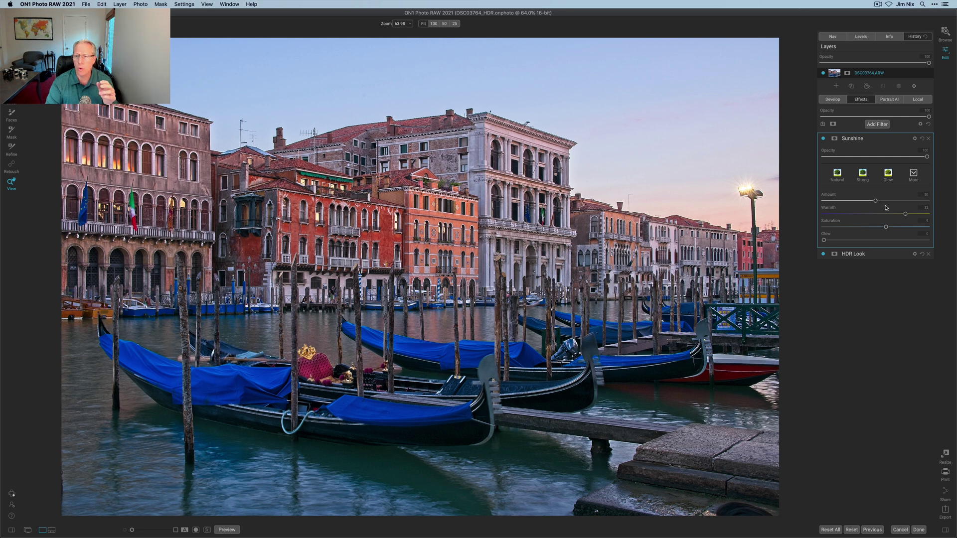
# Step: Try the Strong and Glow presets, return to Natural, and raise Warmth to about 34
pyautogui.click(863, 175)
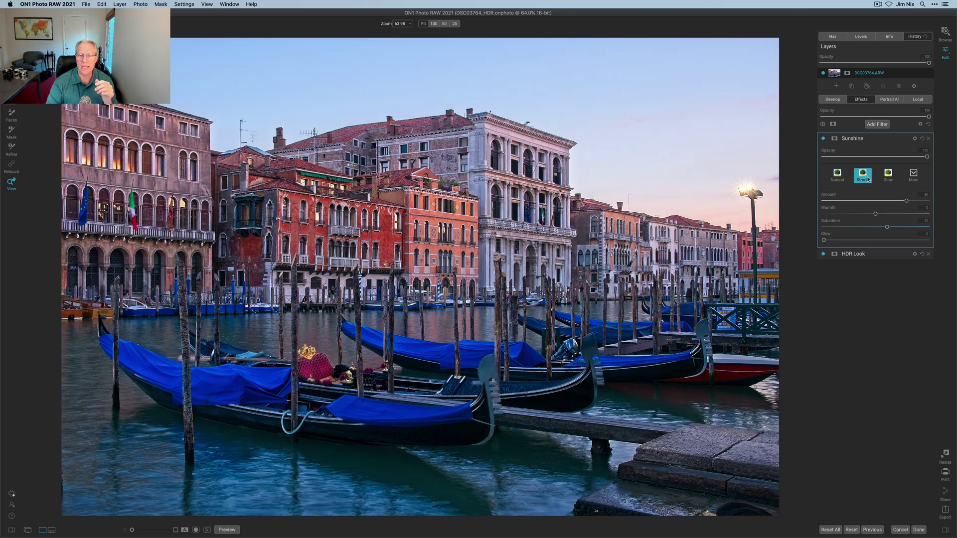
pyautogui.click(888, 174)
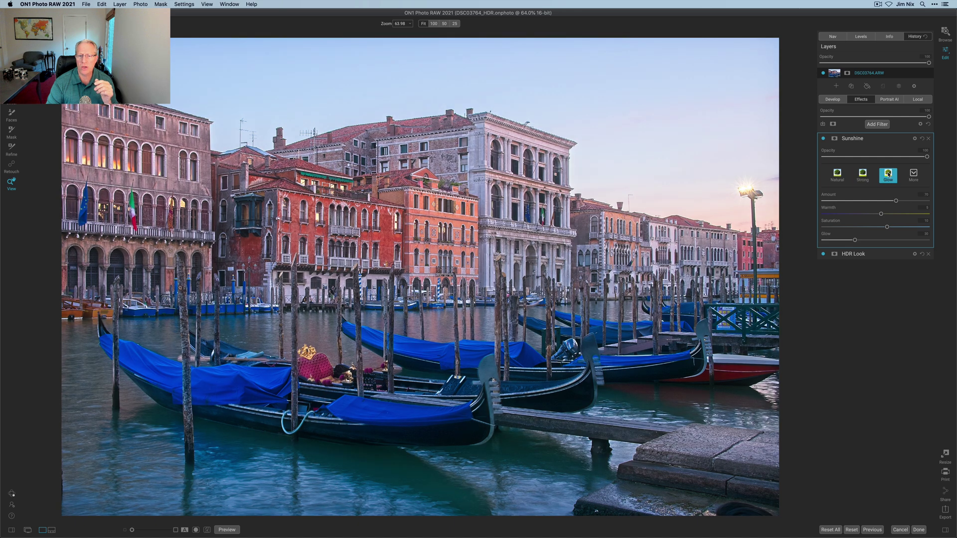
pyautogui.click(838, 174)
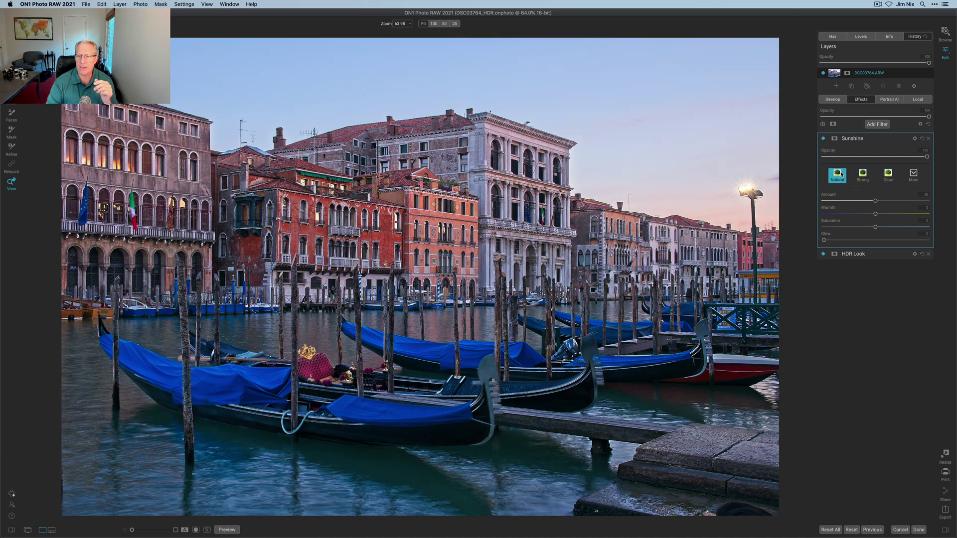
pyautogui.moveTo(876, 214); pyautogui.dragTo(891, 228)
# Step: Toggle the Sunshine filter and Original preview, then show a before/after split and reposition its divider
pyautogui.click(824, 138)
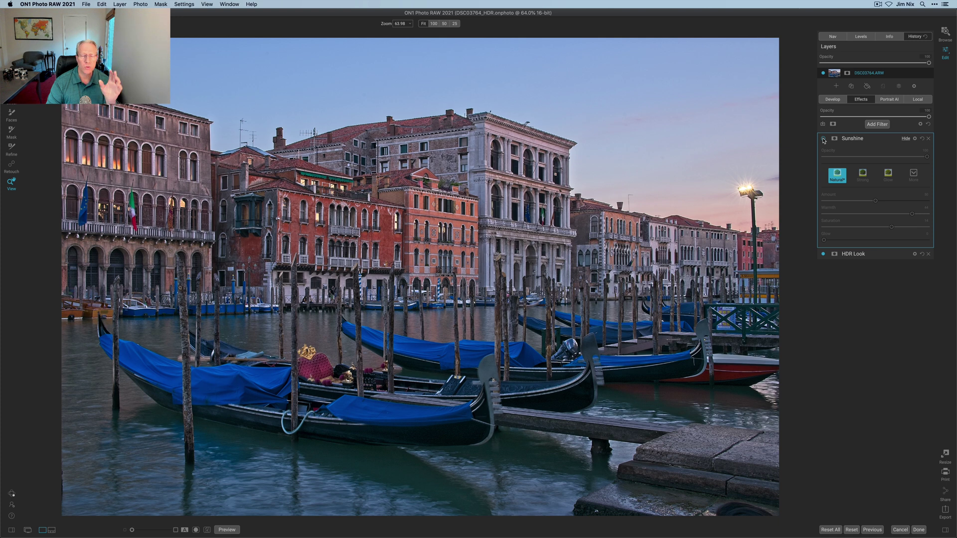
pyautogui.click(823, 139)
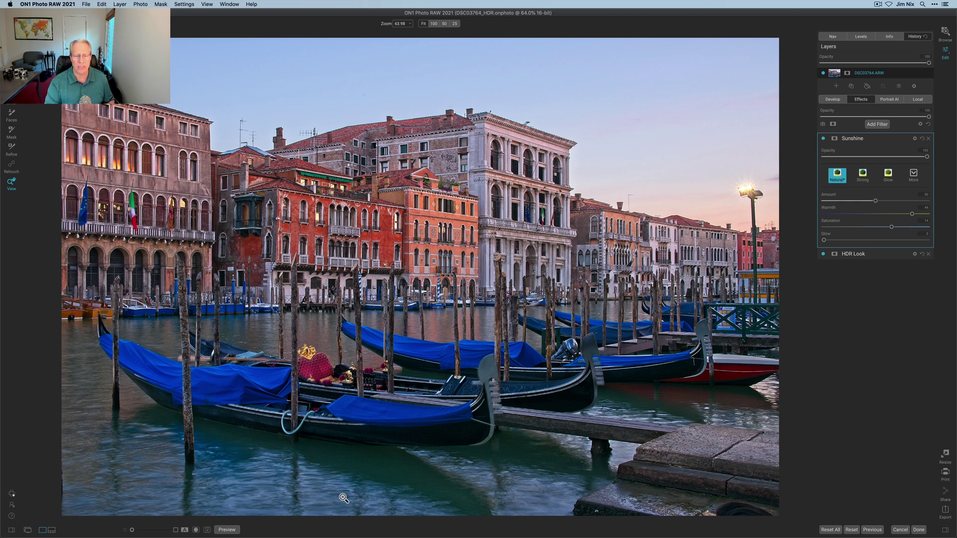
pyautogui.click(226, 530)
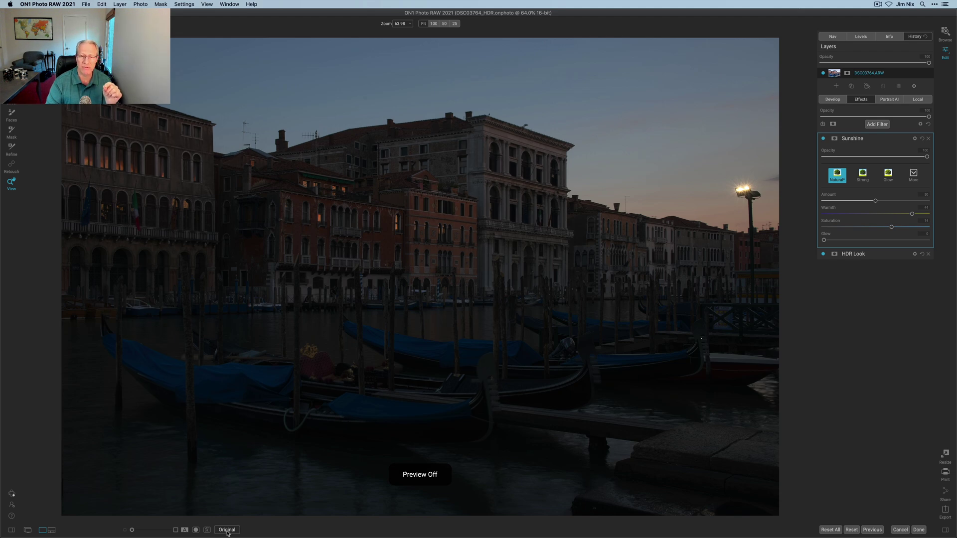
pyautogui.click(227, 530)
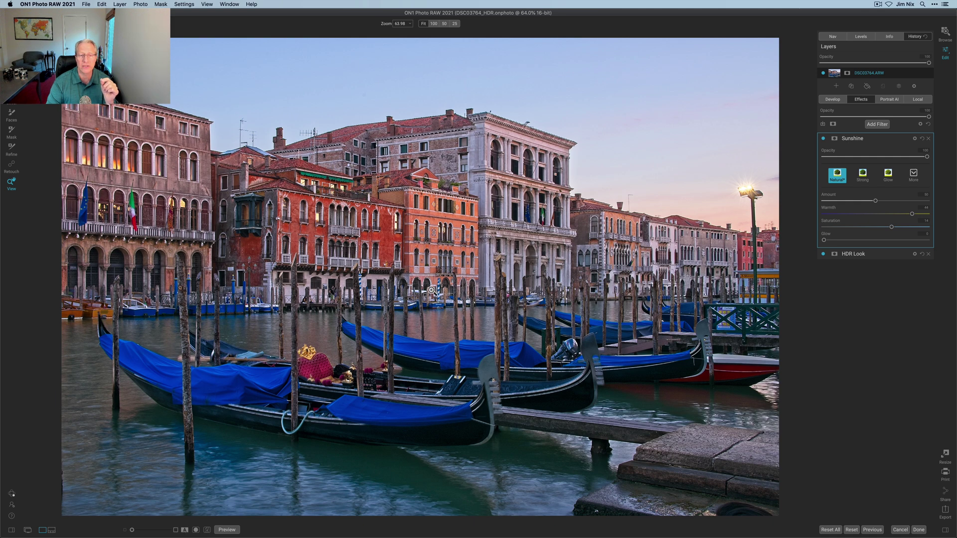
pyautogui.hotkey('alt', '\\')
pyautogui.moveTo(420, 280); pyautogui.dragTo(344, 277)
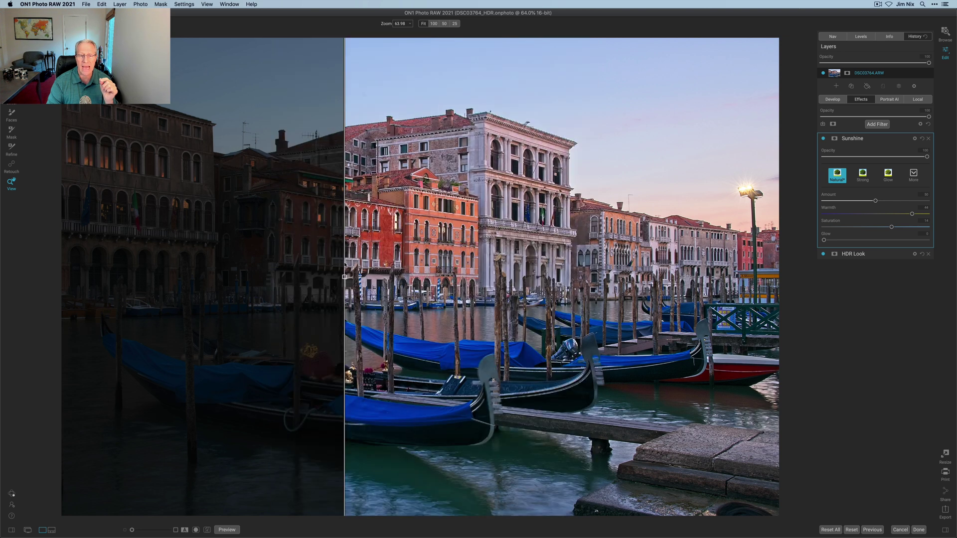
# Step: Turn off the before/after split so the full gondola HDR with Sunshine over HDR Look shows
pyautogui.click(185, 530)
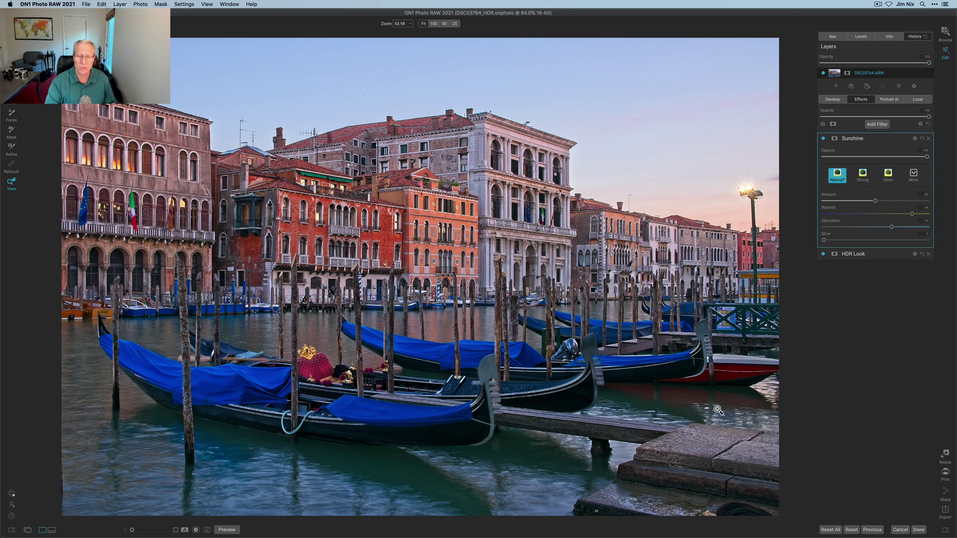
pyautogui.click(491, 383)
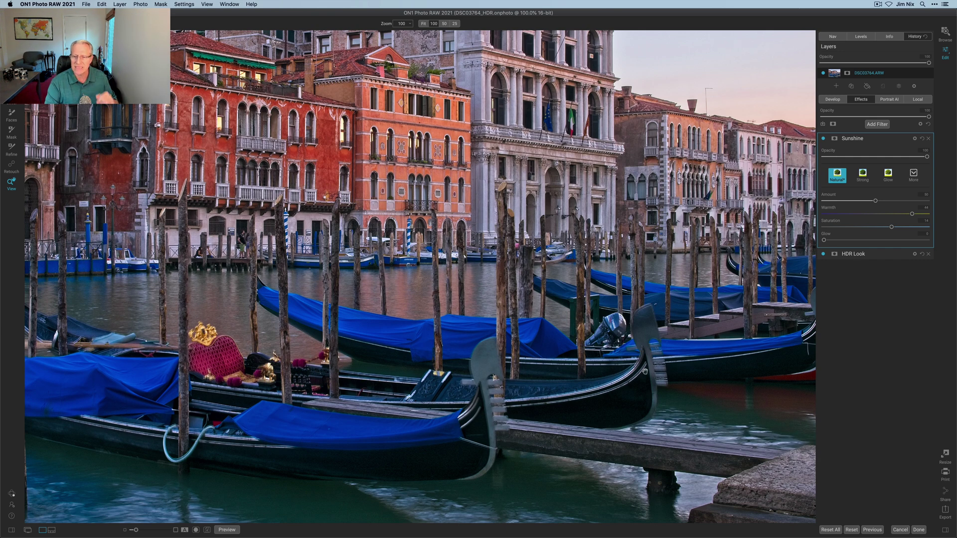
pyautogui.click(622, 376)
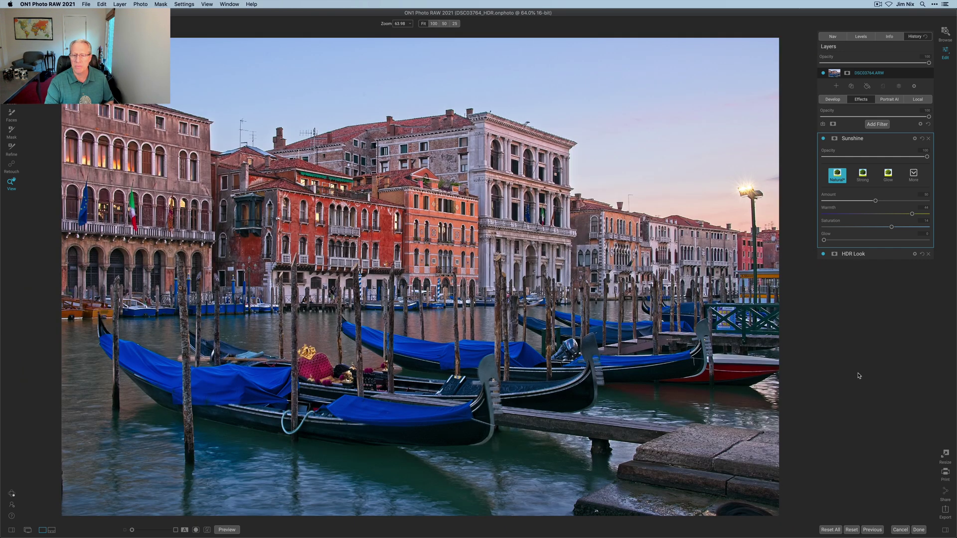